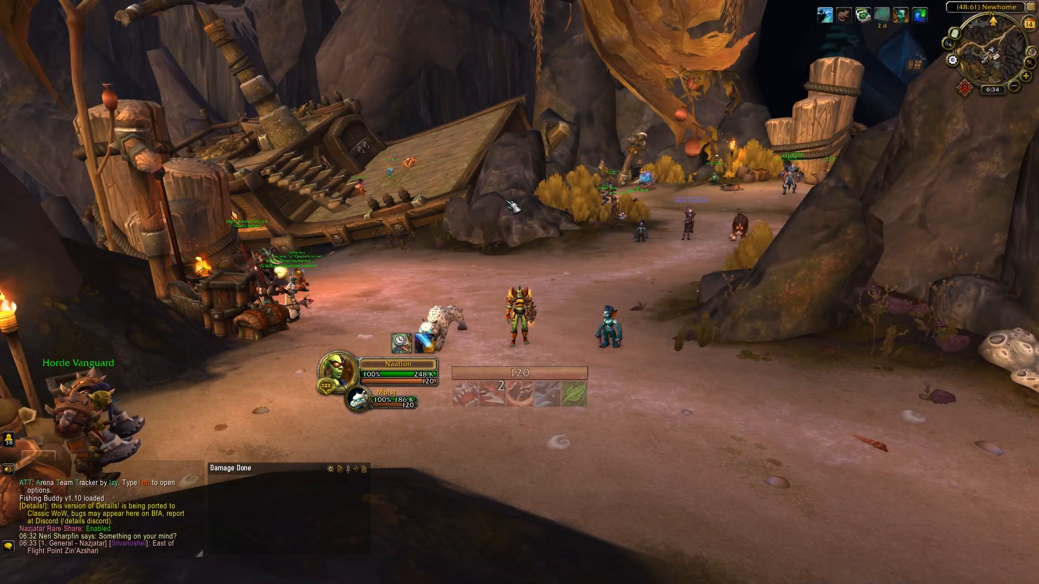
Step: Generate the character's SimulationCraft profile export with the /simc command and close the export window
text(/simc)
key(Return)
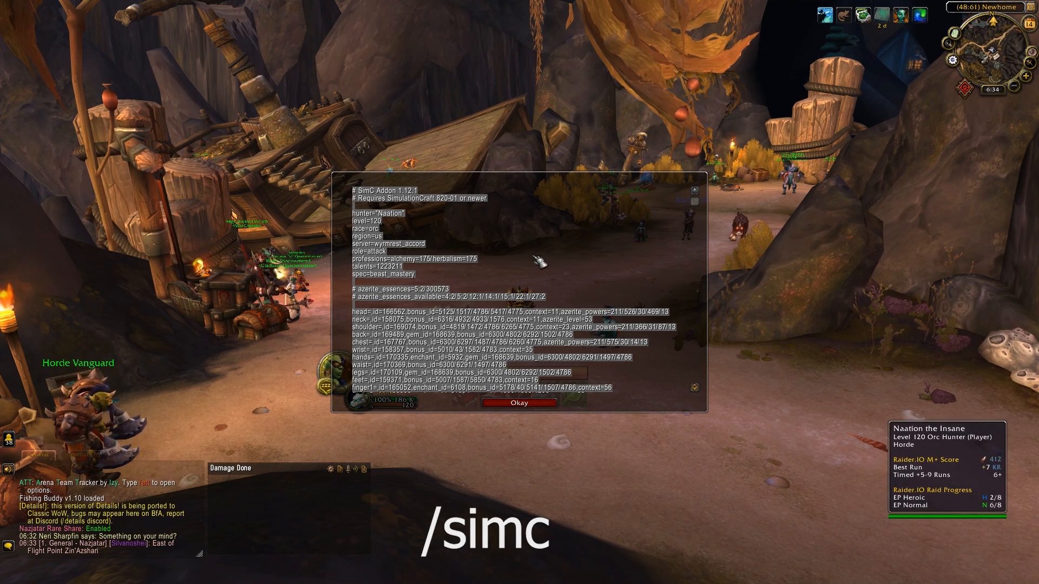
click(529, 405)
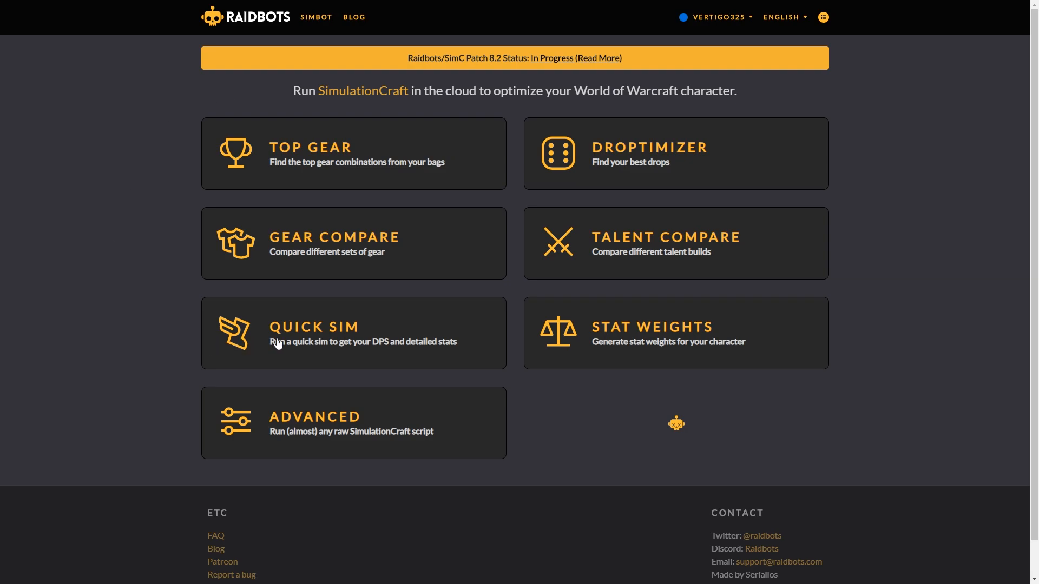
Step: Switch to Raidbots, paste the SimC addon export into Quick Sim and run the simulation
click(317, 332)
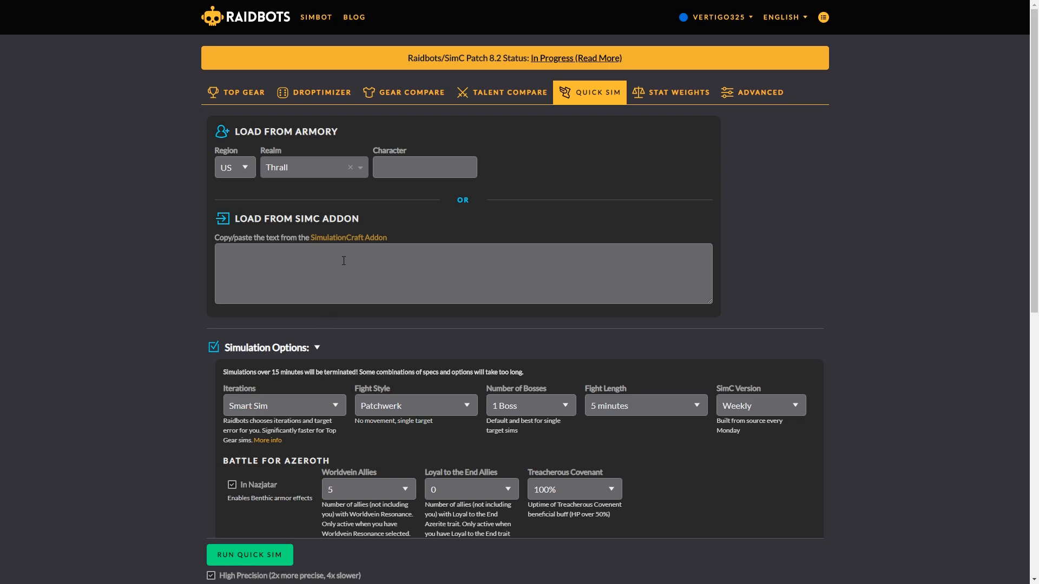
click(247, 257)
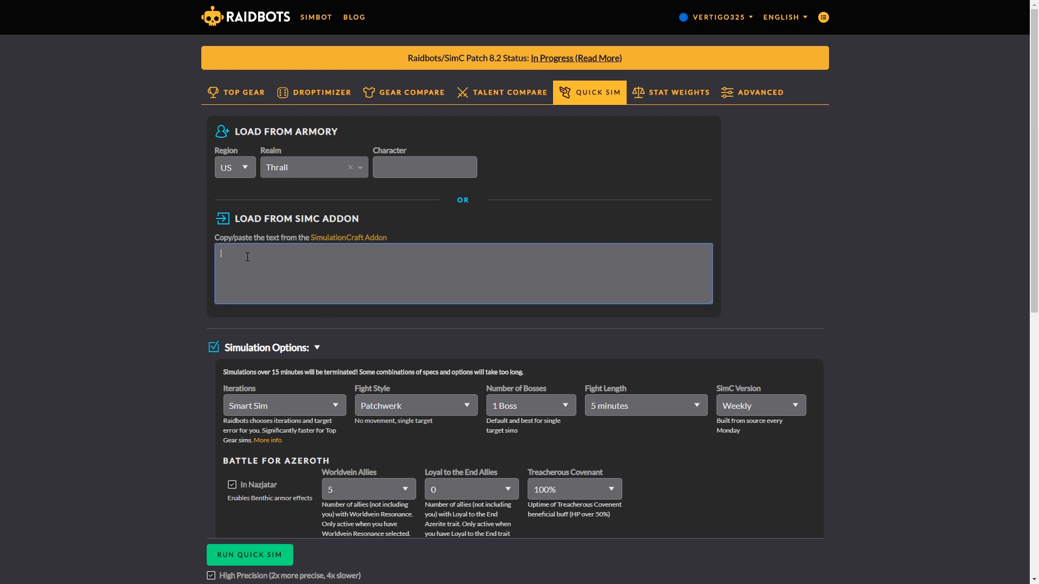
key(ctrl+v)
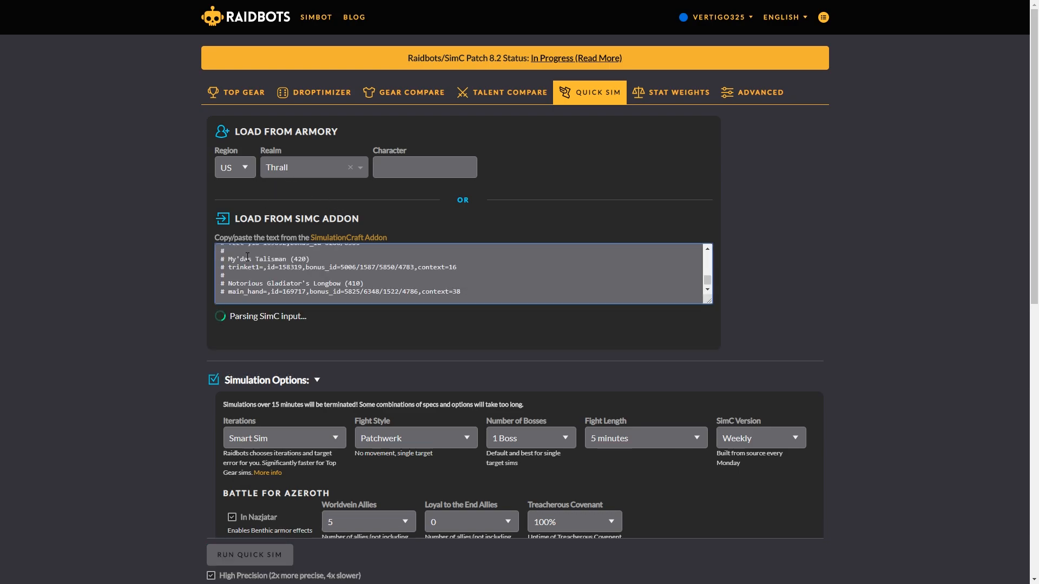
scroll(247, 257, up, 1)
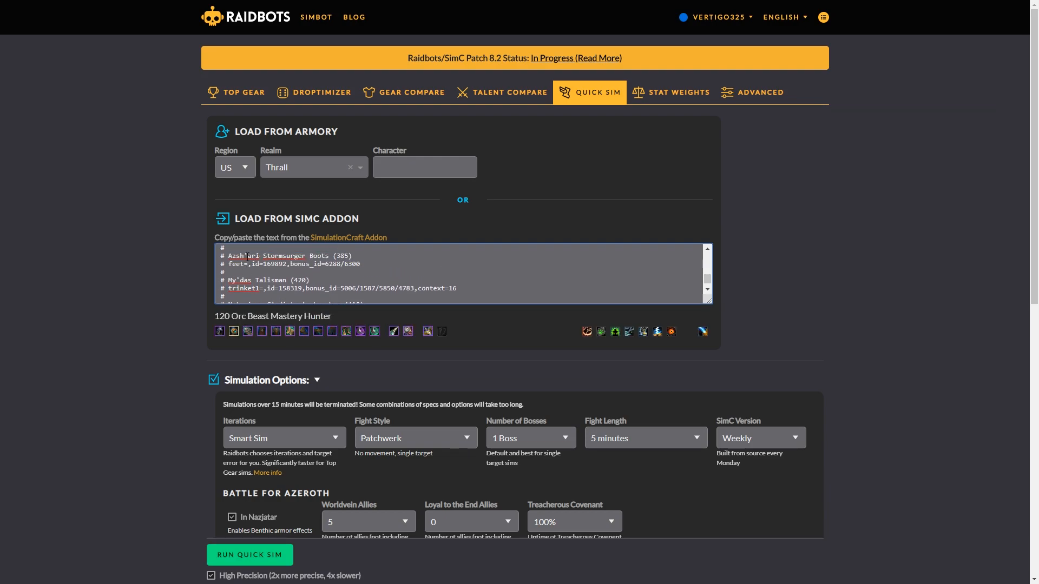
scroll(253, 250, down, 1)
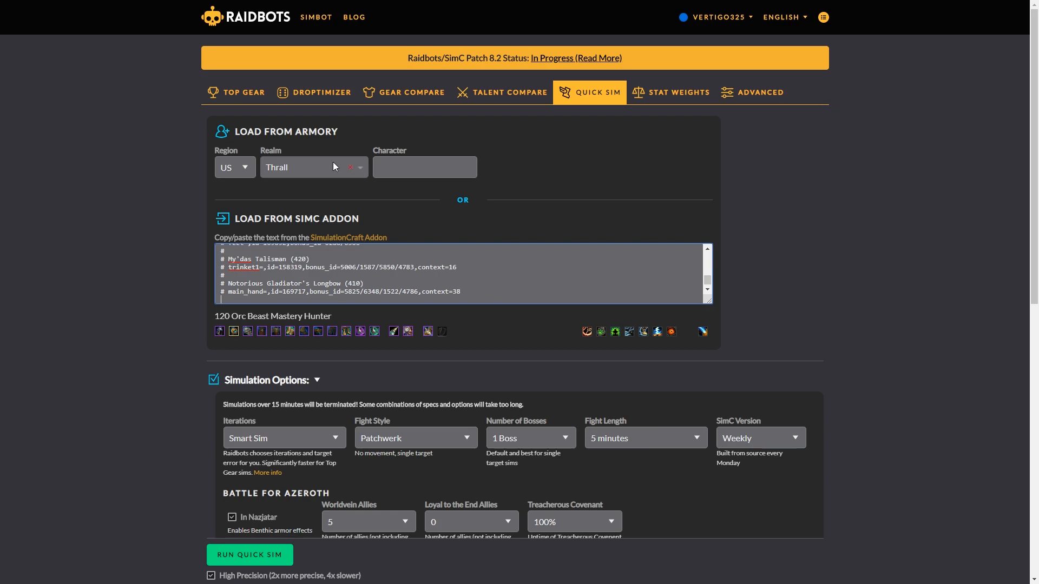
click(250, 557)
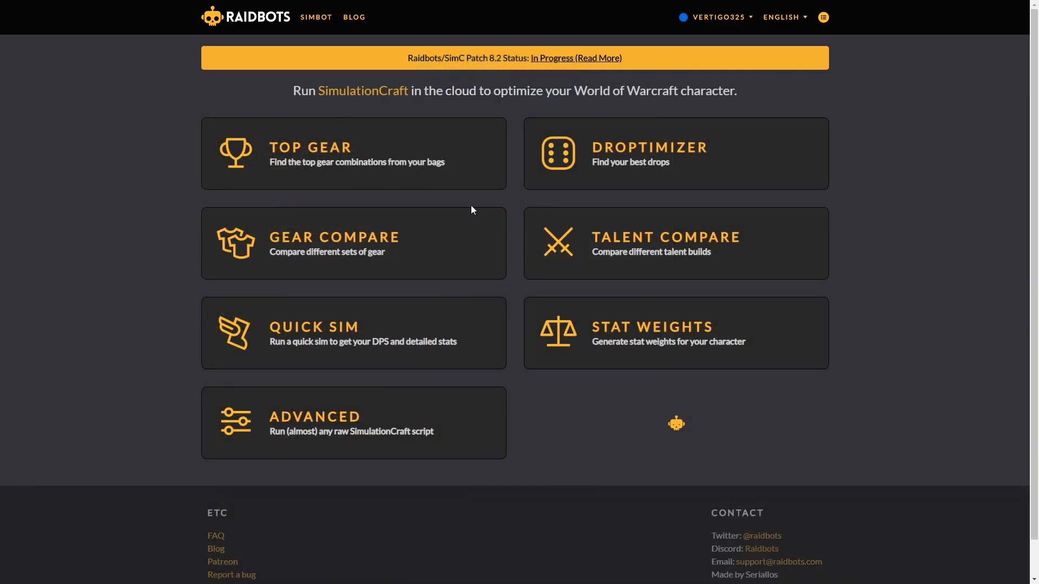
Step: Paste the SimC addon export into the Stat Weights tool and generate the stat weights
click(632, 336)
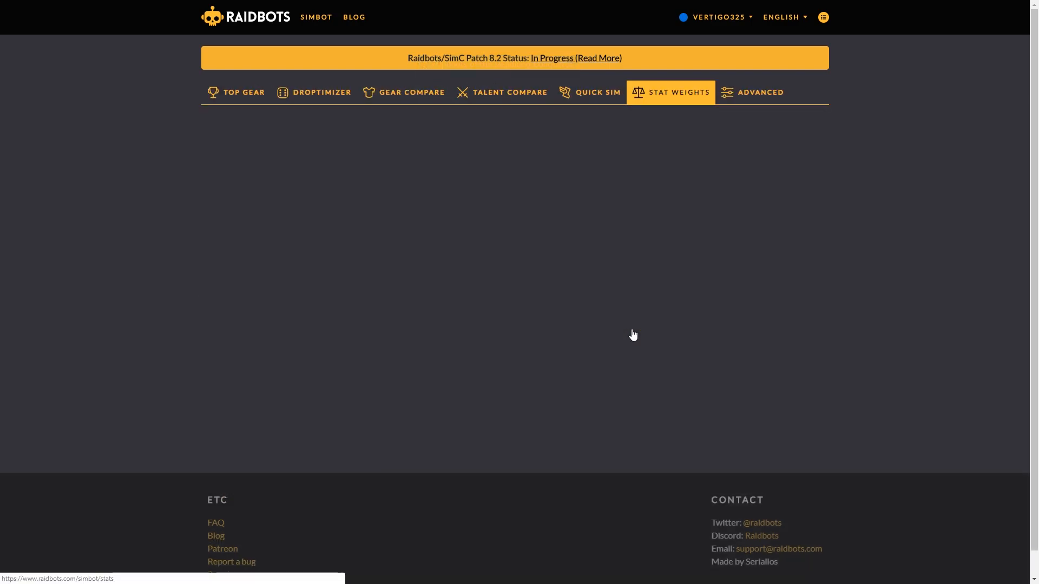
click(265, 248)
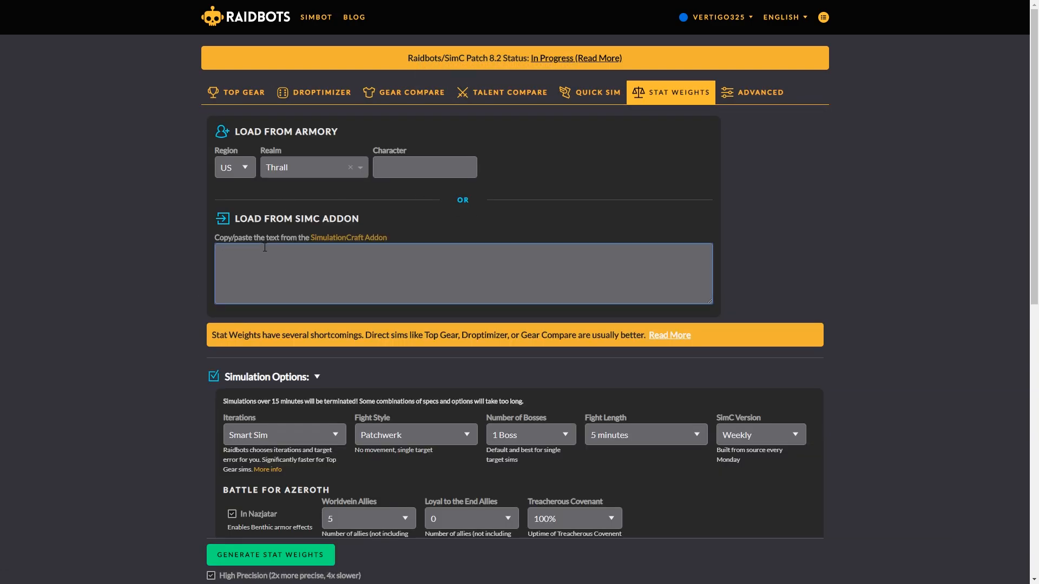
key(ctrl+v)
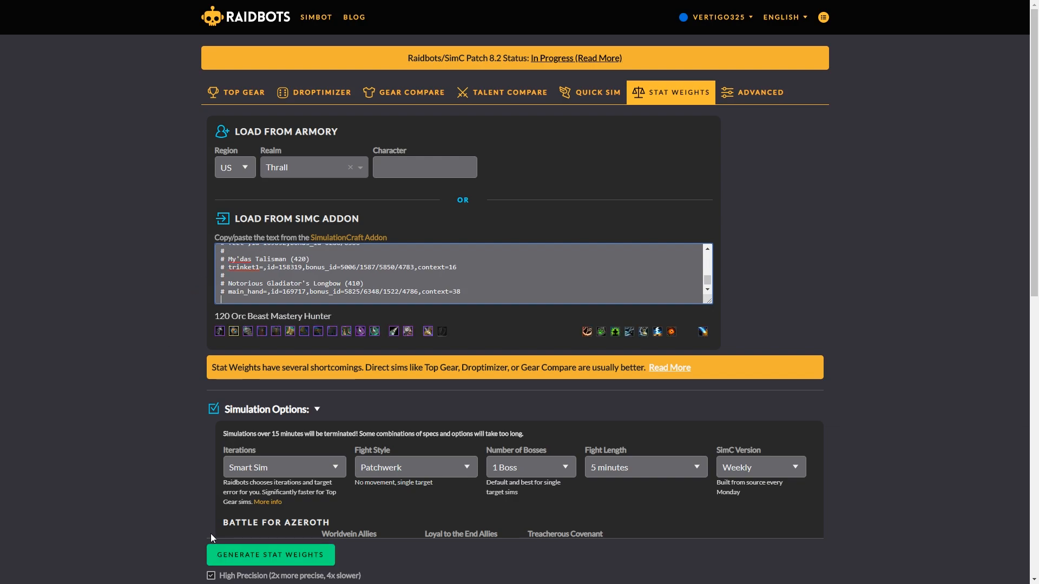
click(265, 562)
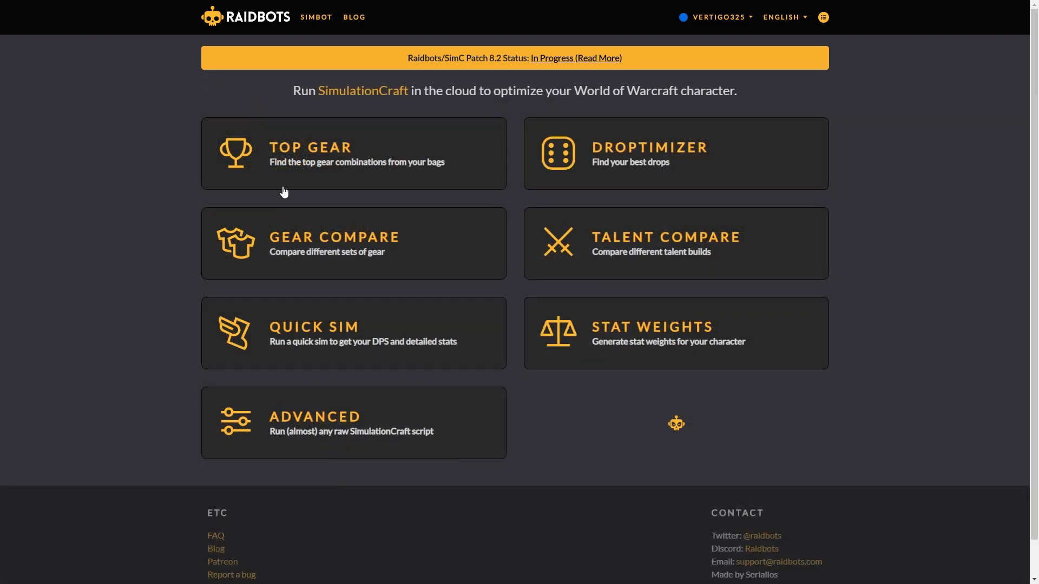
Step: Load the SimC addon export into the Top Gear tool
click(305, 166)
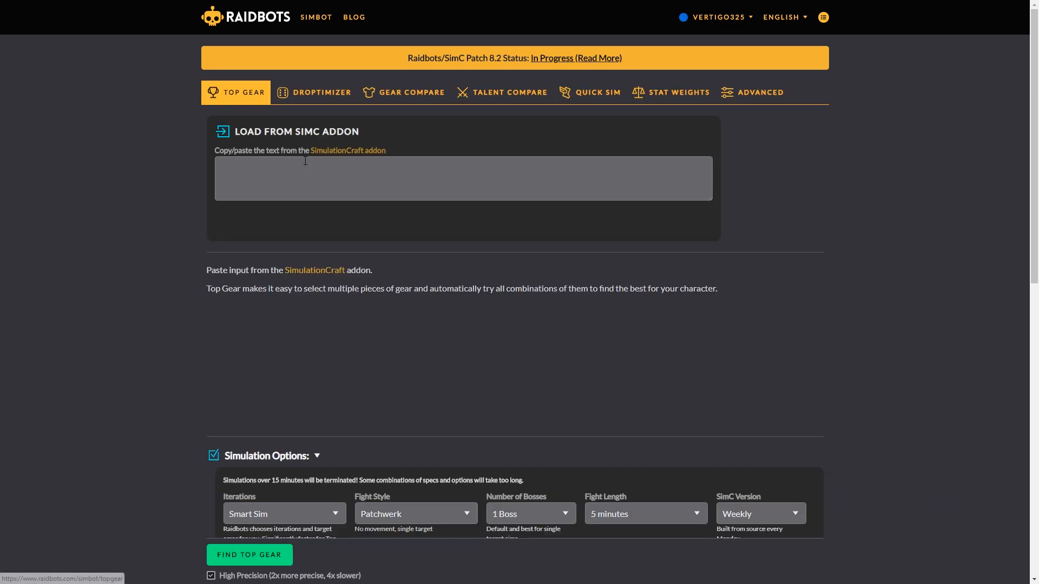
key(ctrl+v)
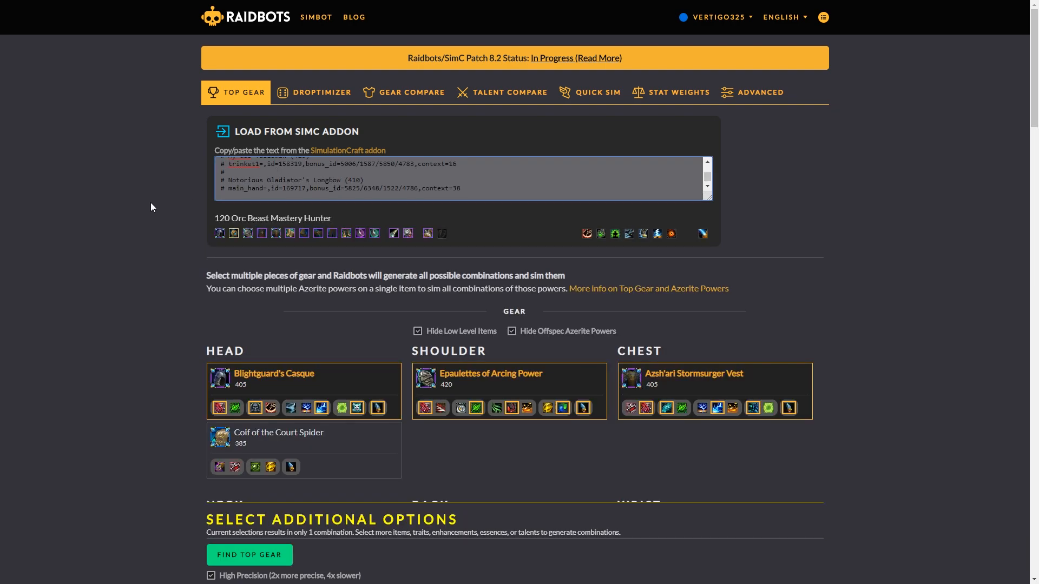
scroll(150, 205, down, 3)
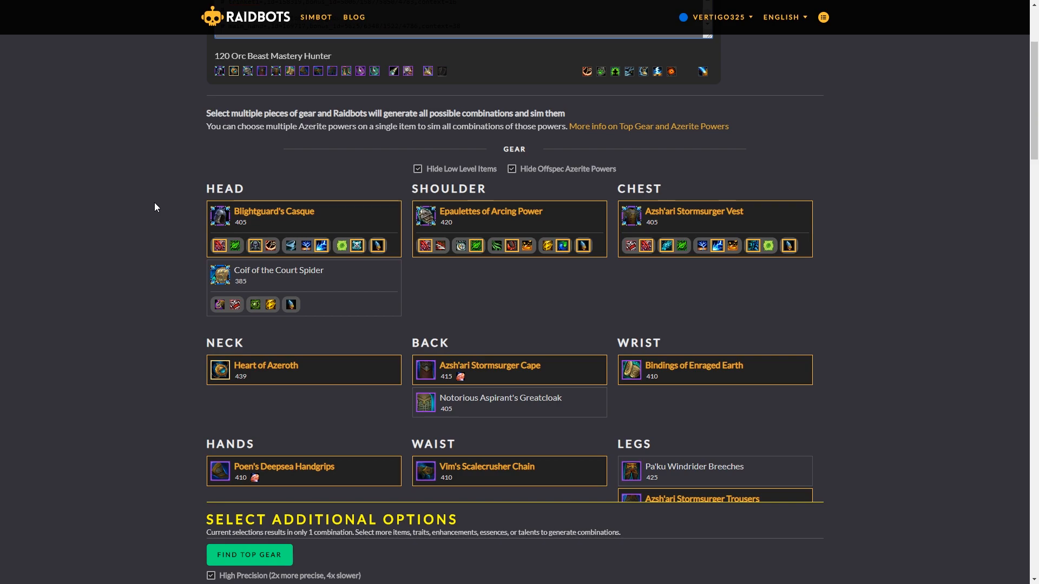
Step: Try adding Serrated Jaws, Heed My Call and the power beside it on Blightguard's Casque as extra azerite choices, and deselect them again
click(271, 247)
click(291, 247)
click(307, 246)
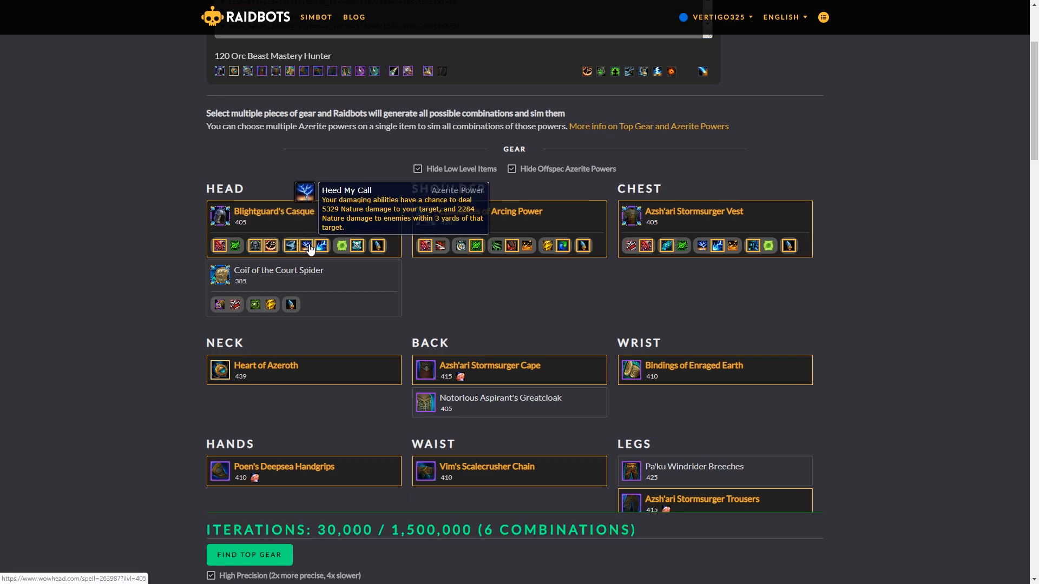
click(306, 247)
click(290, 247)
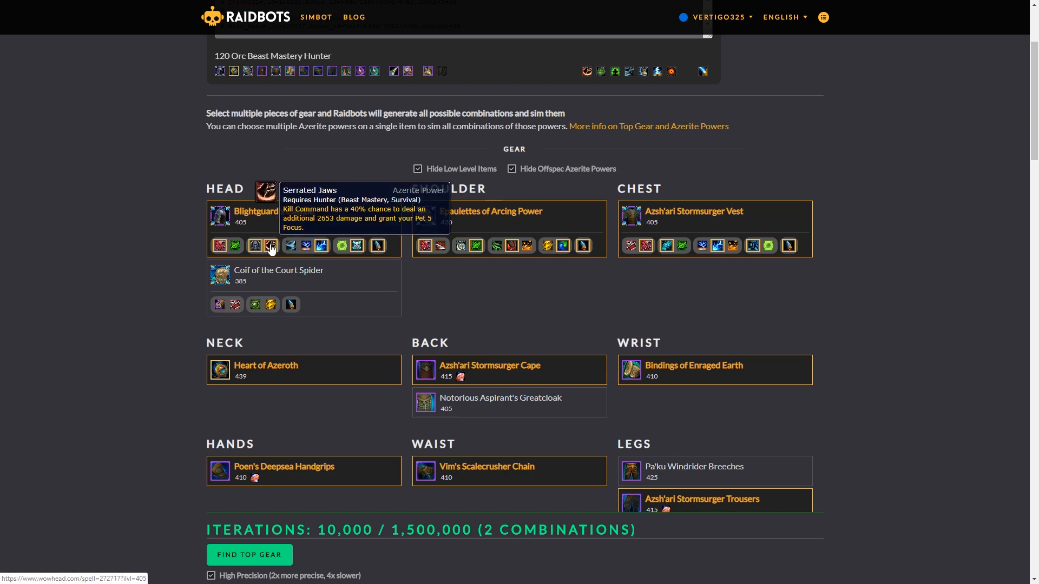
click(271, 247)
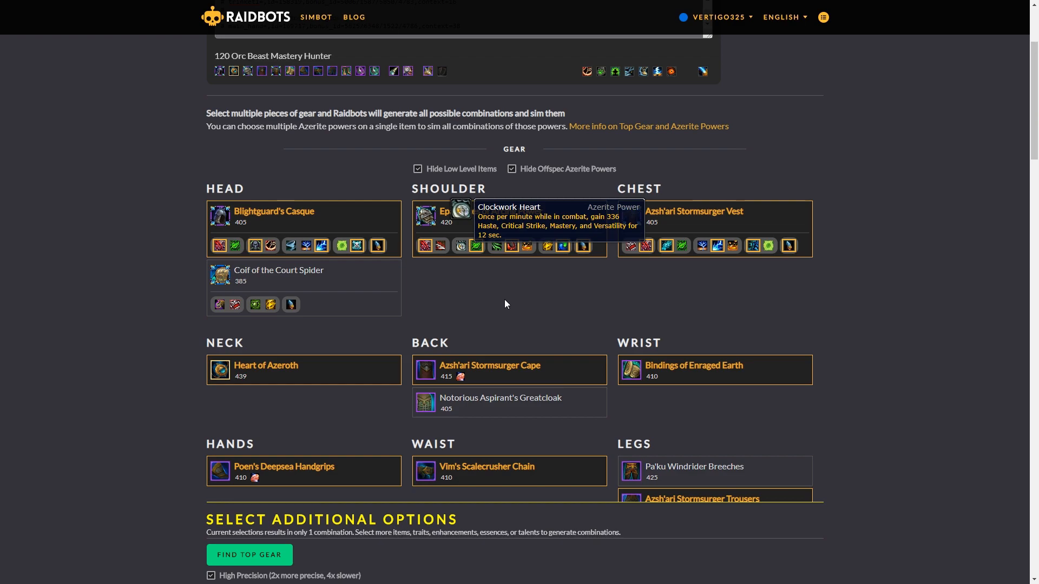
Step: Add the Notorious Aspirant's Greatcloak and the My'das Talisman to the gear items compared
scroll(490, 287, down, 2)
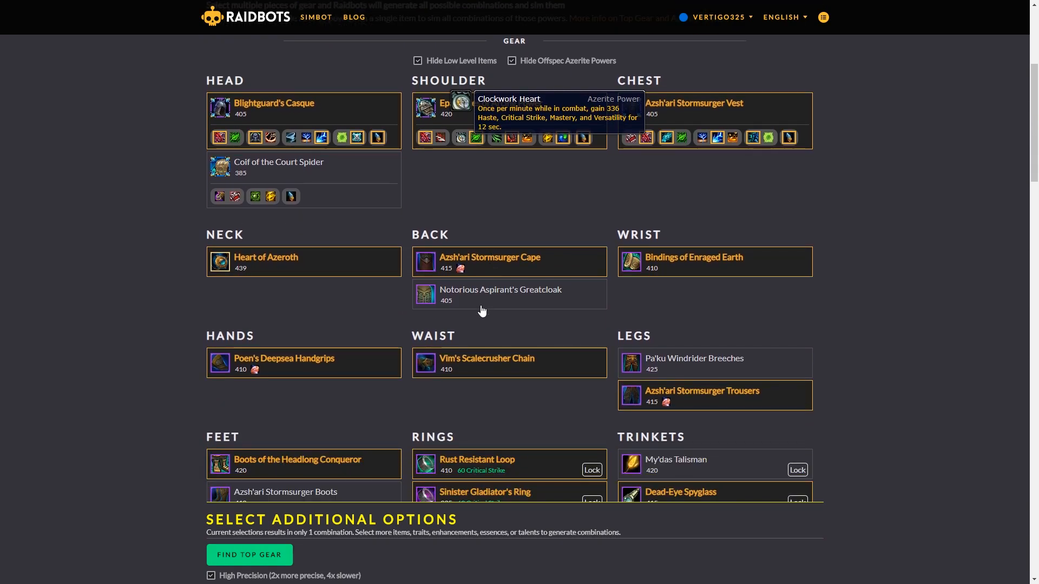
click(480, 299)
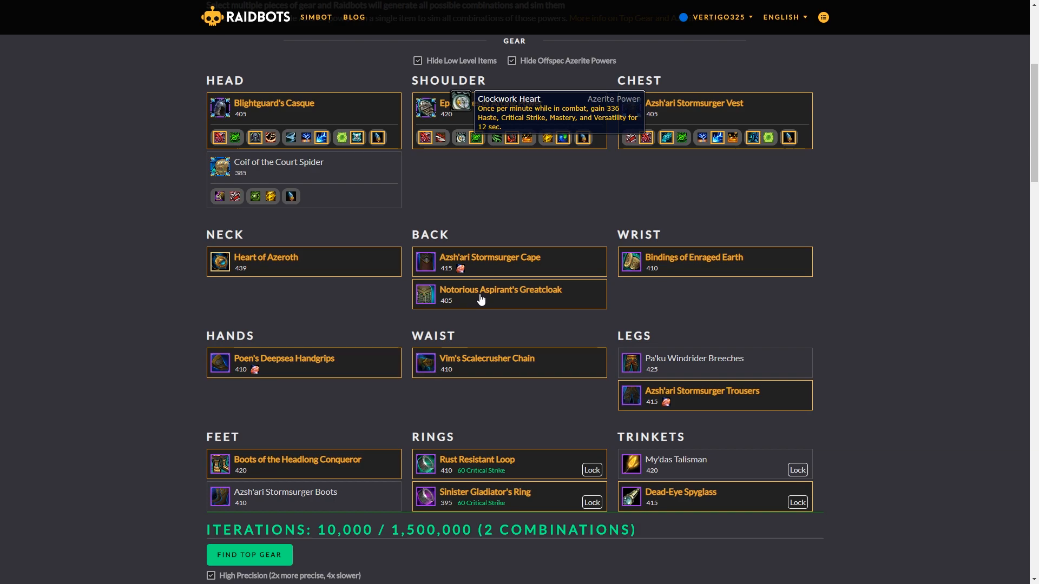
scroll(487, 260, down, 3)
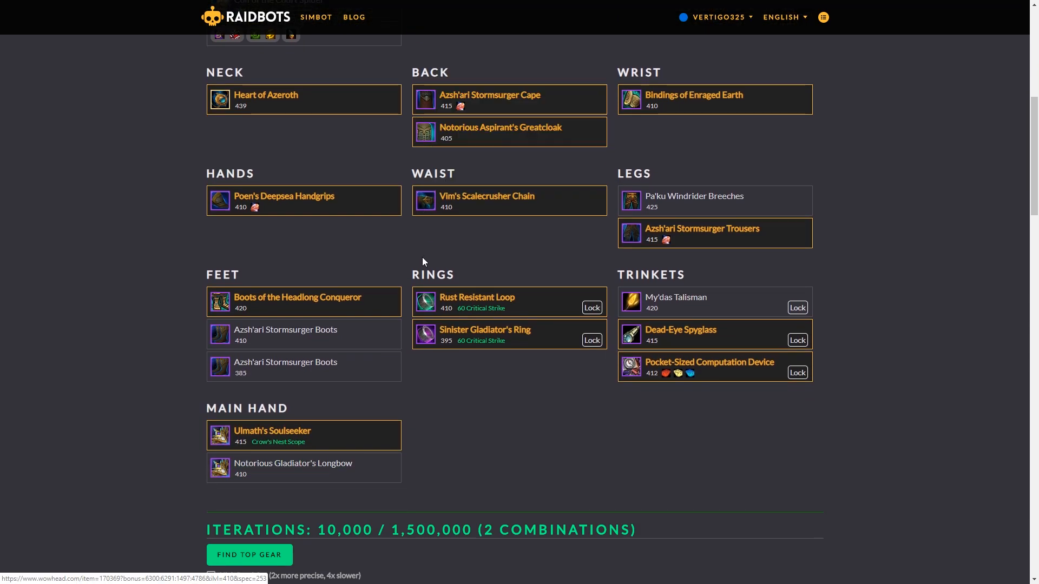
click(659, 310)
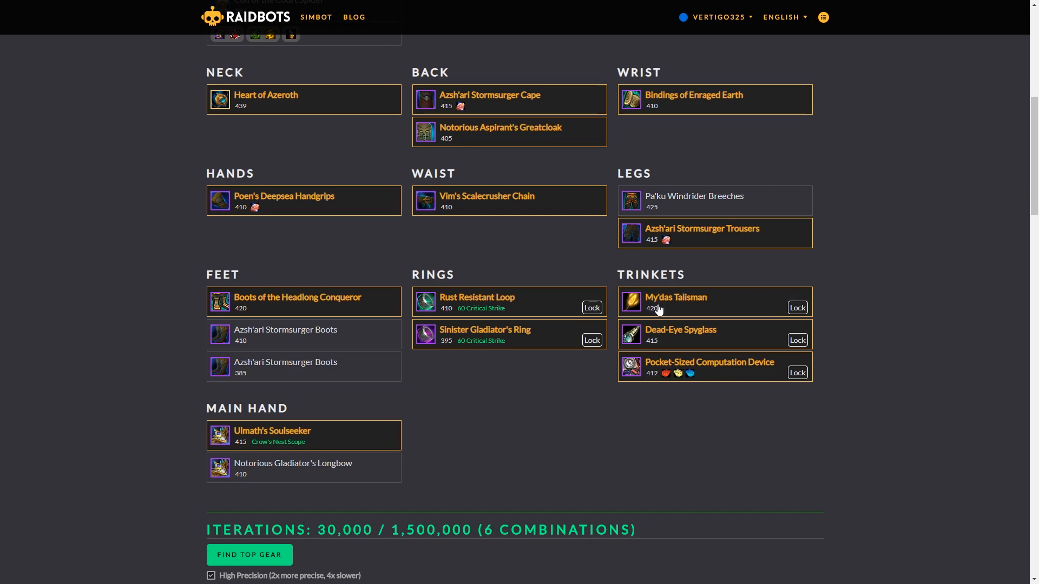
Step: Try the main hand enhancements Crow's Nest Scope, Deadly Navigation and Force Multiplier, and deselect all three again
scroll(469, 238, down, 7)
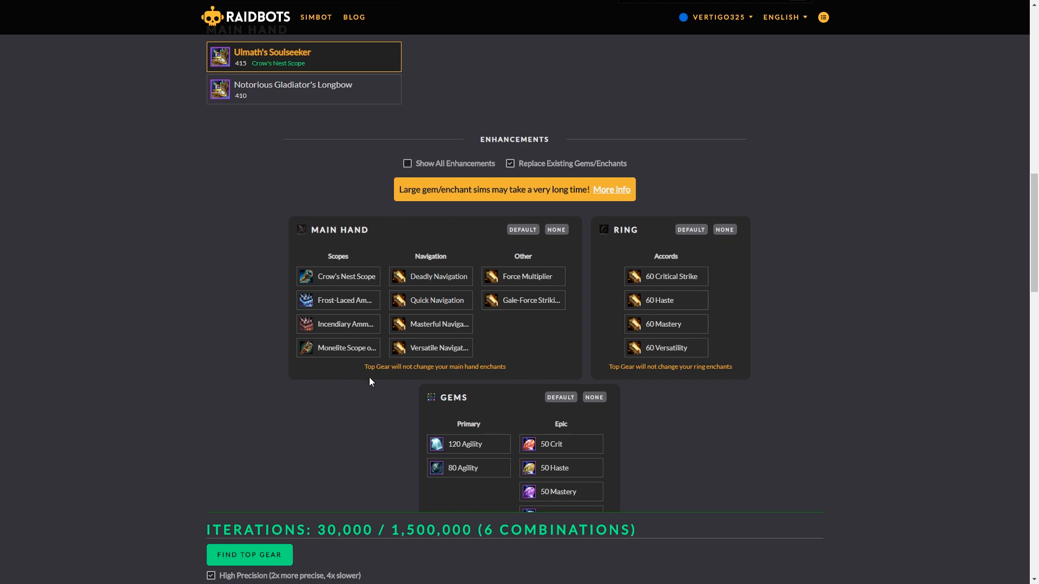
click(353, 285)
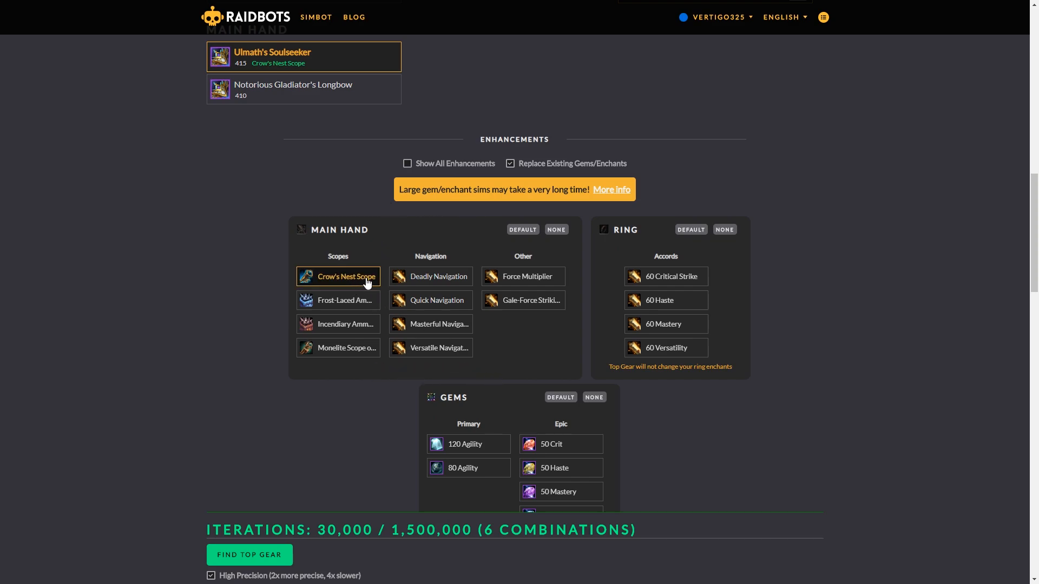
click(399, 280)
click(503, 279)
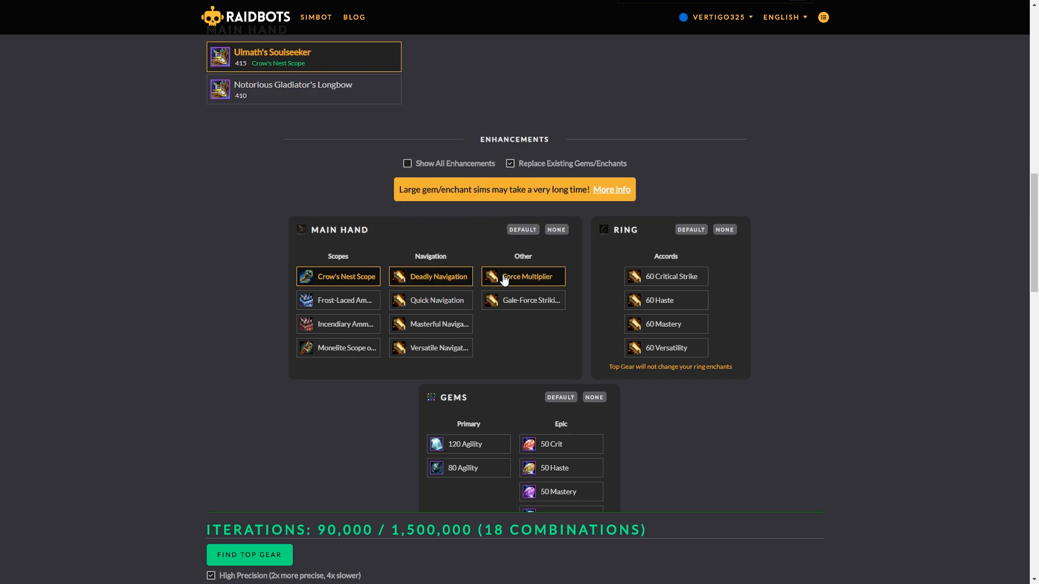
click(503, 279)
click(452, 278)
click(353, 277)
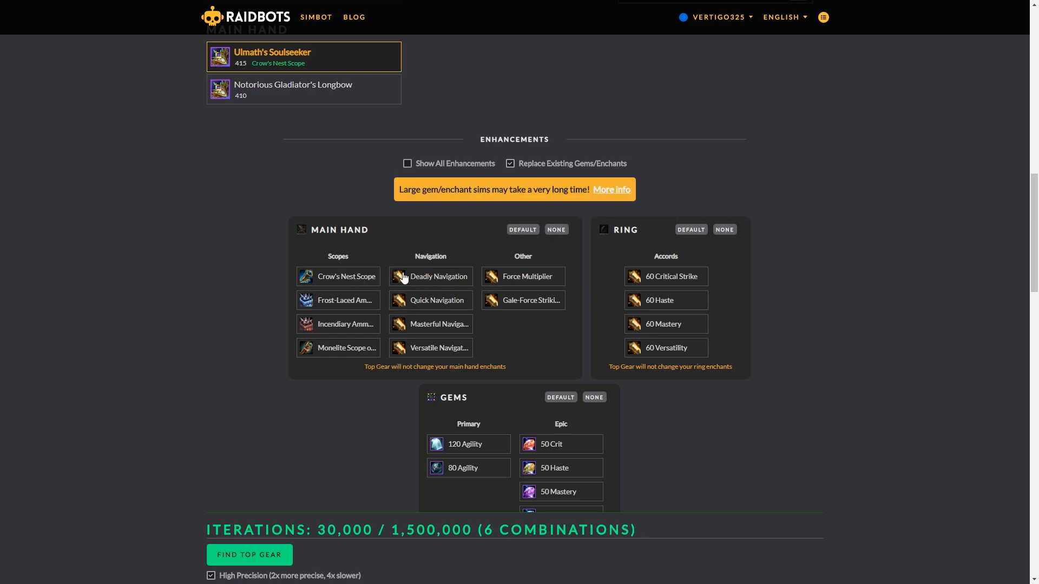
Step: Try the 60 Critical Strike and 60 Haste ring enchants as options and deselect both again
click(652, 277)
click(652, 303)
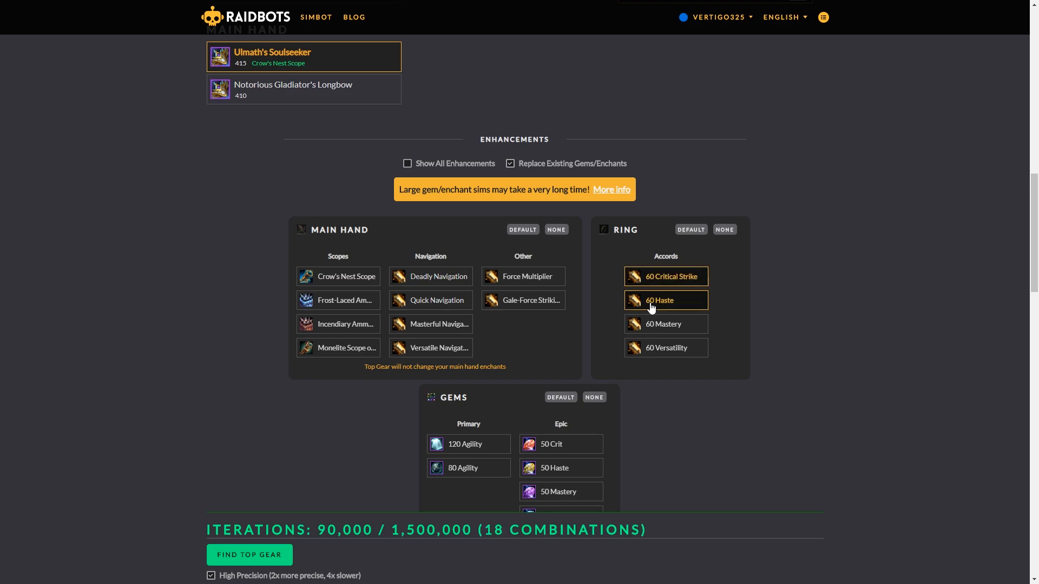
click(652, 303)
click(651, 275)
Step: Try the 50 Crit and 50 Haste epic gems as options and deselect both again
scroll(650, 276, down, 3)
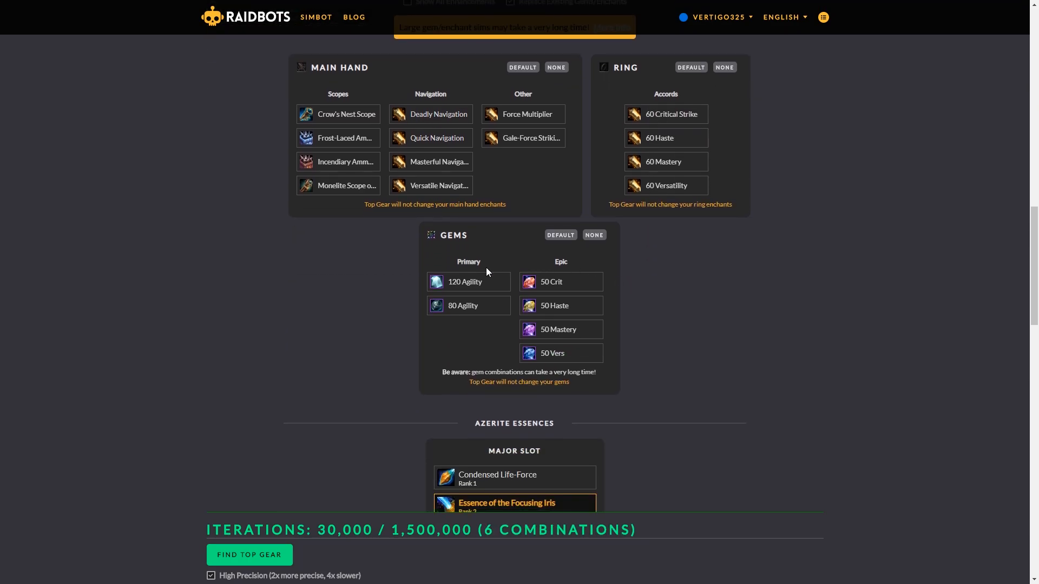
click(567, 286)
click(564, 306)
click(565, 307)
click(565, 283)
Step: Review the azerite essences, talents and simulation options, and run the Top Gear simulation with the existing settings
scroll(520, 290, down, 2)
scroll(316, 235, down, 5)
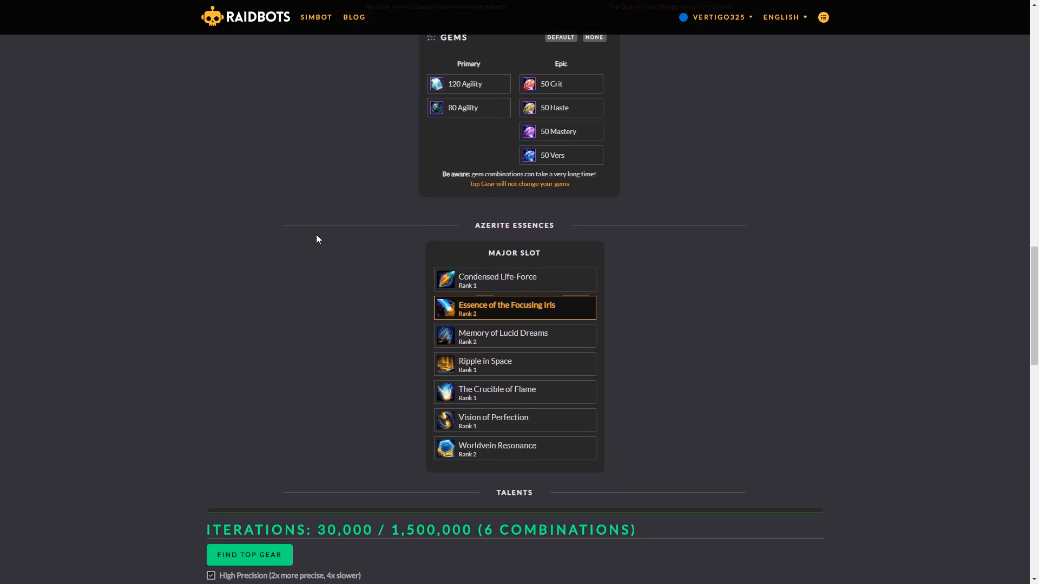
scroll(317, 239, down, 4)
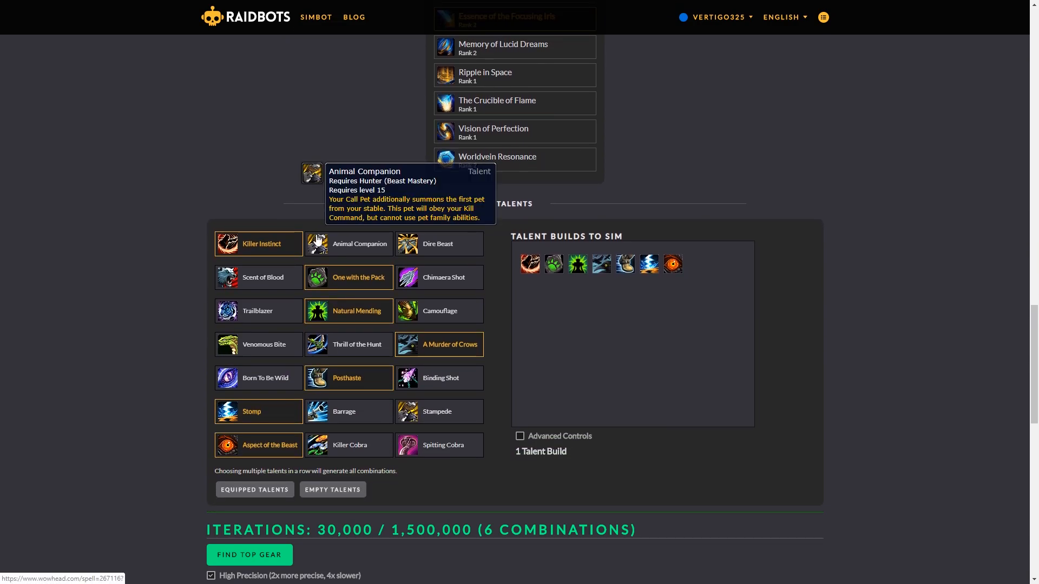
scroll(142, 229, down, 1)
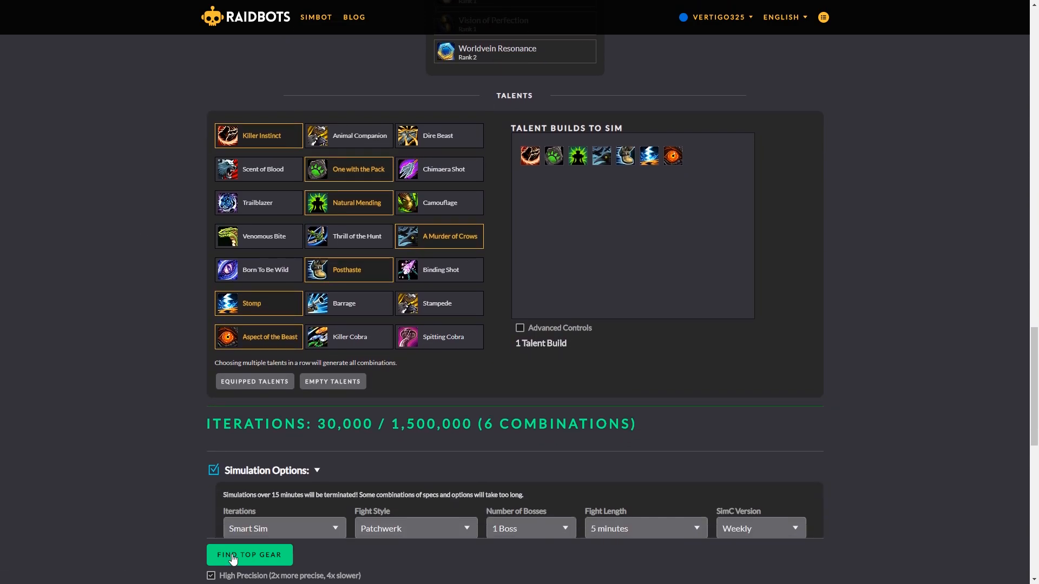
scroll(248, 472, down, 2)
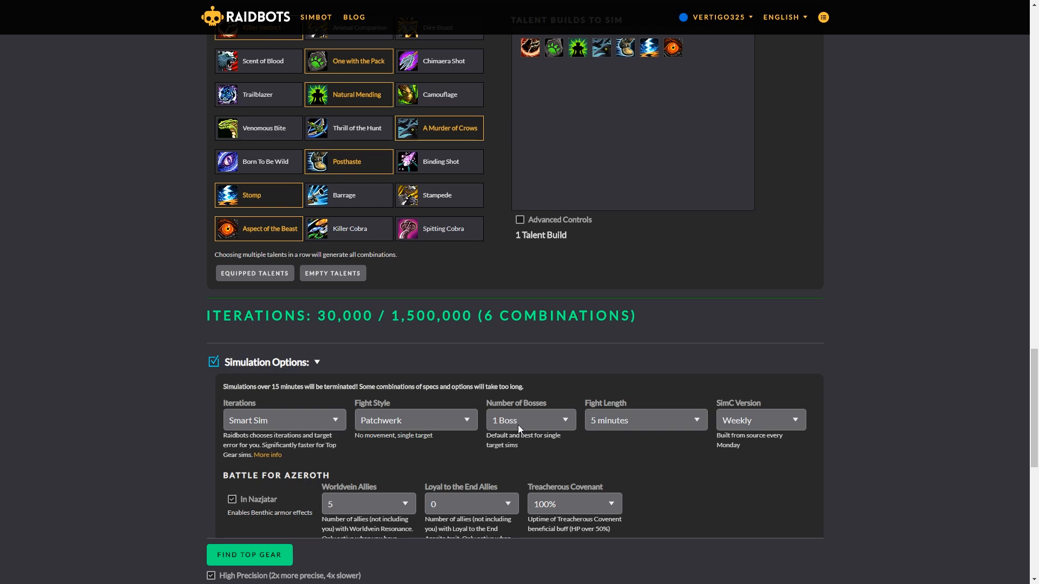
click(226, 554)
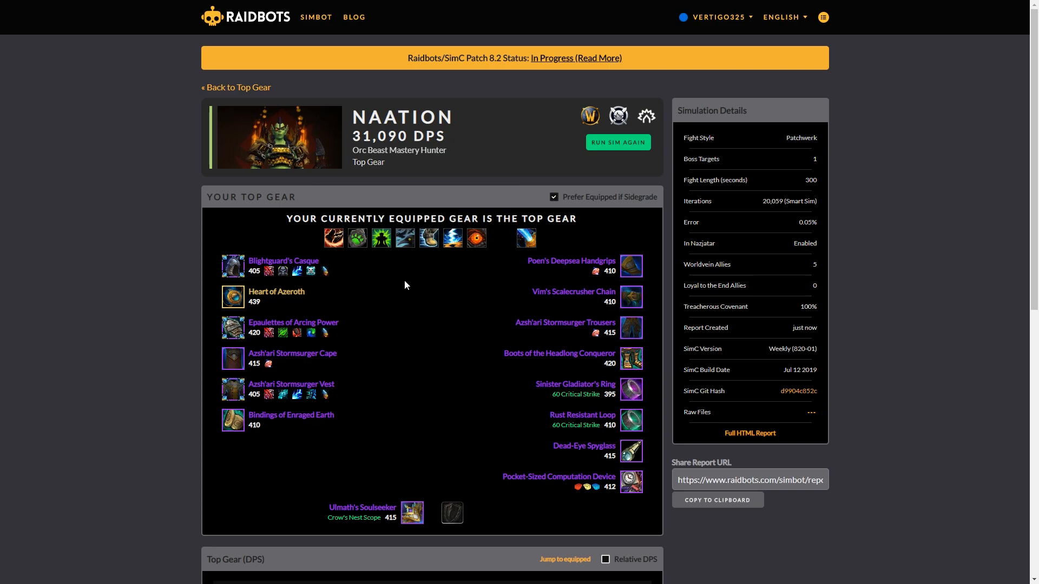
Step: Examine the Top Gear DPS ranking and the details of the items in the alternative combinations
scroll(402, 282, down, 4)
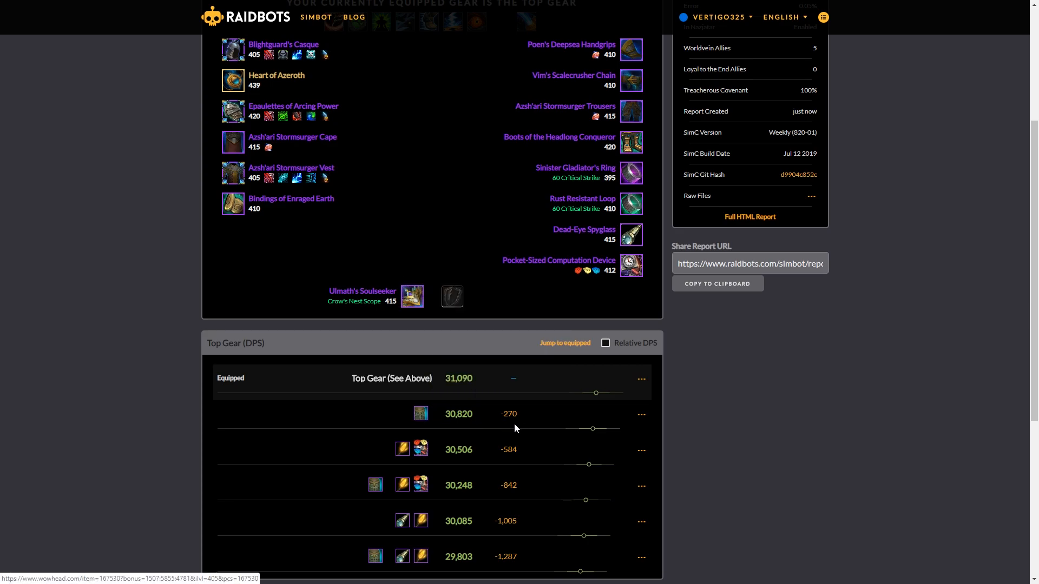
mouse_move(421, 452)
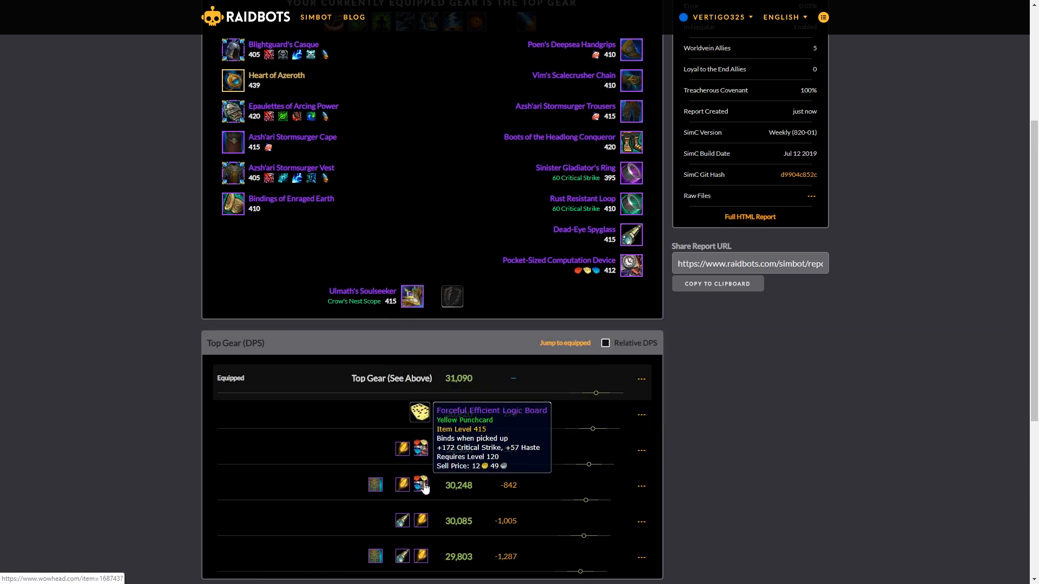
Step: Open Droptimizer and load the character by pasting the SimulationCraft addon export text
scroll(255, 414, down, 1)
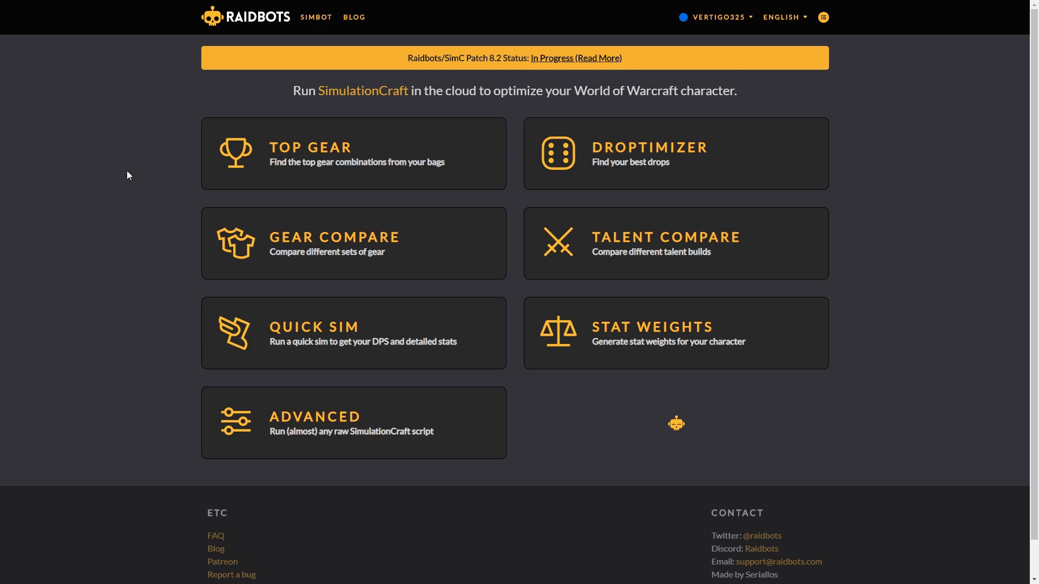
click(571, 160)
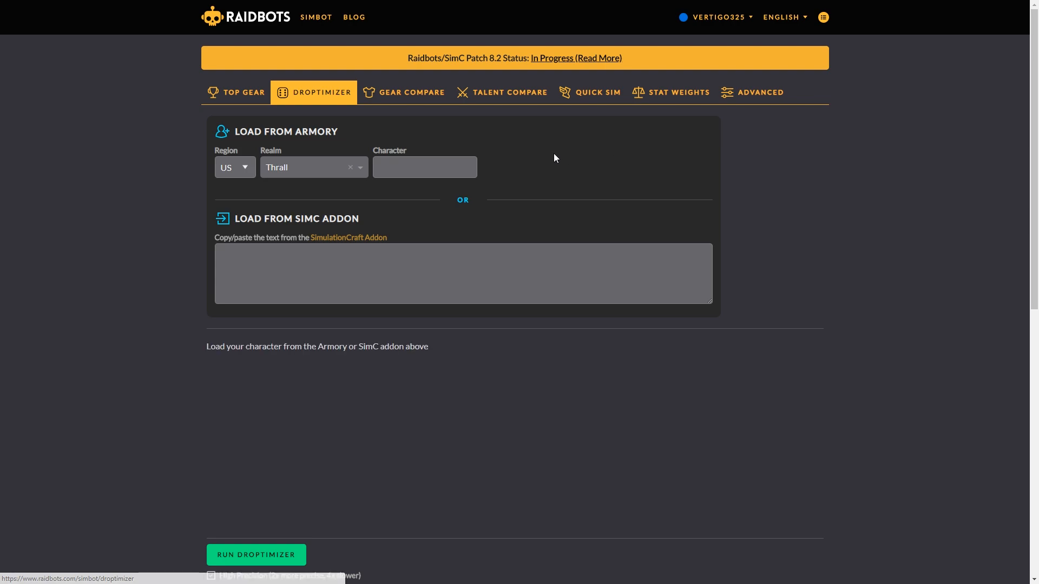
click(262, 255)
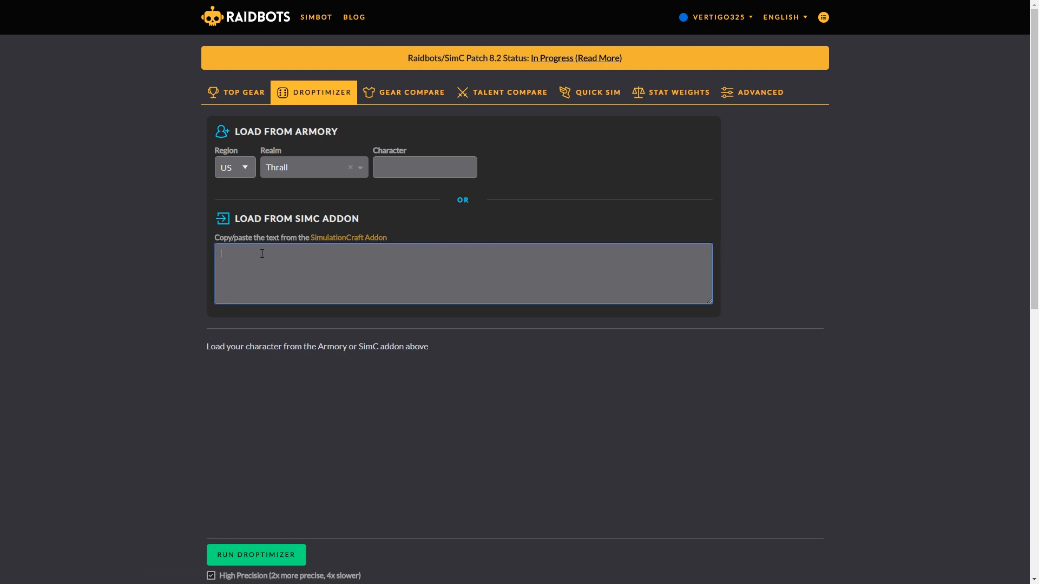
key(ctrl+v)
Step: Choose The Eternal Palace as the loot source and run Droptimizer with the Heroic difficulty and base 430 item level
scroll(123, 210, down, 1)
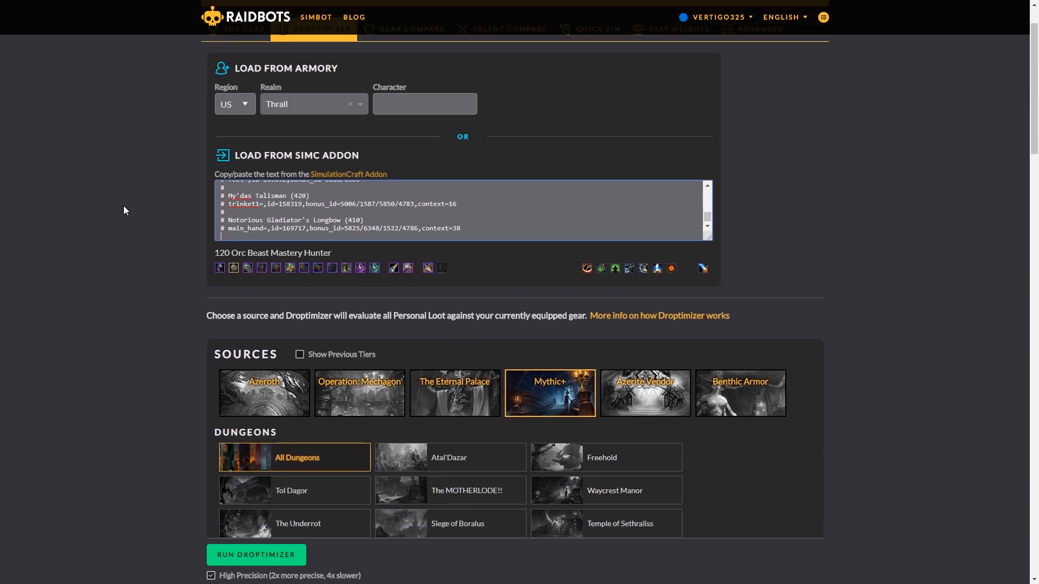
scroll(124, 206, down, 4)
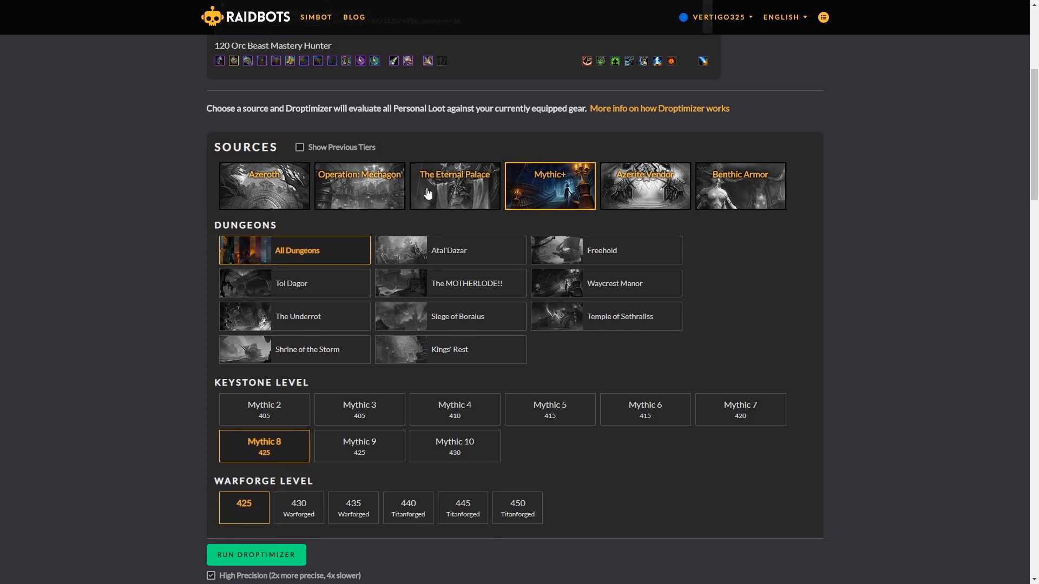
click(470, 192)
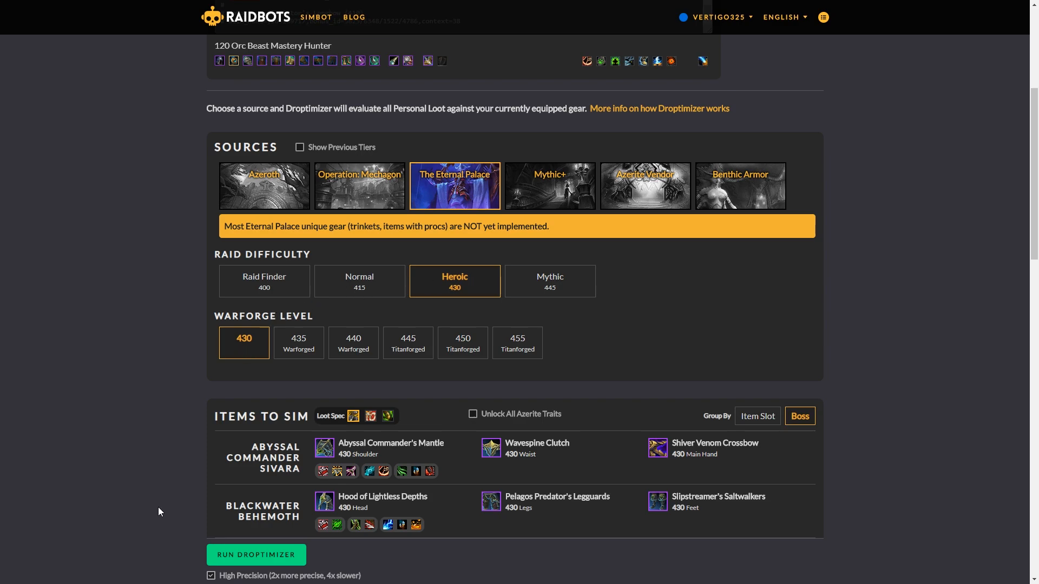
click(246, 555)
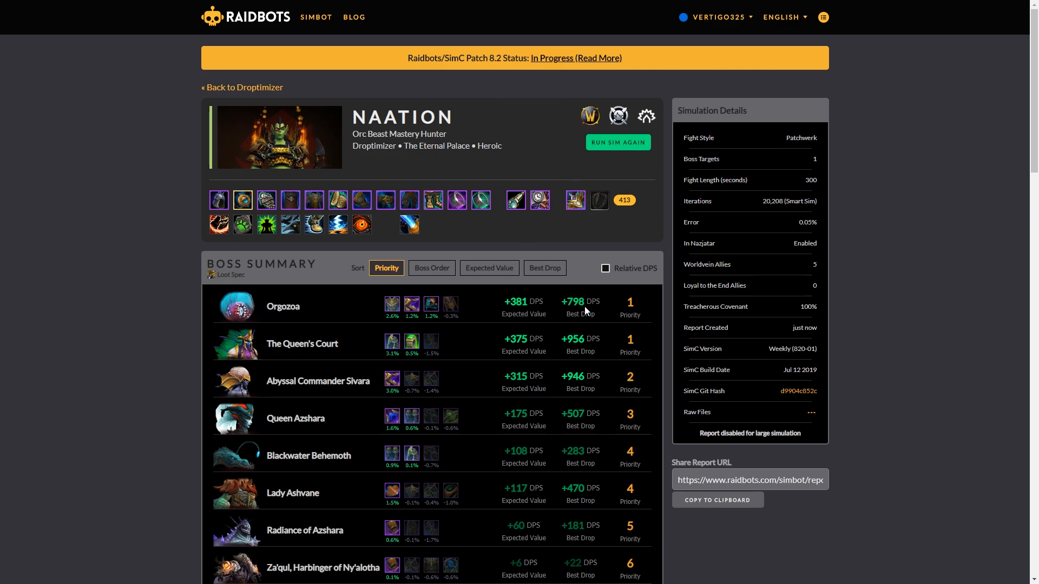
Step: Examine the Droptimizer boss summary and the DPS ranking of individual drops against the current gear
scroll(105, 274, down, 8)
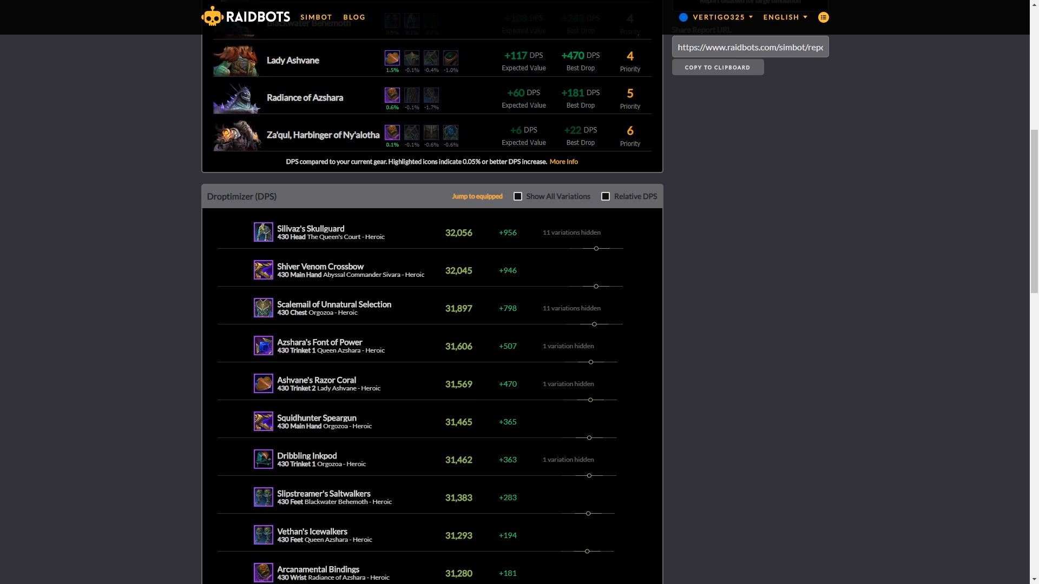
mouse_move(267, 240)
scroll(520, 277, down, 3)
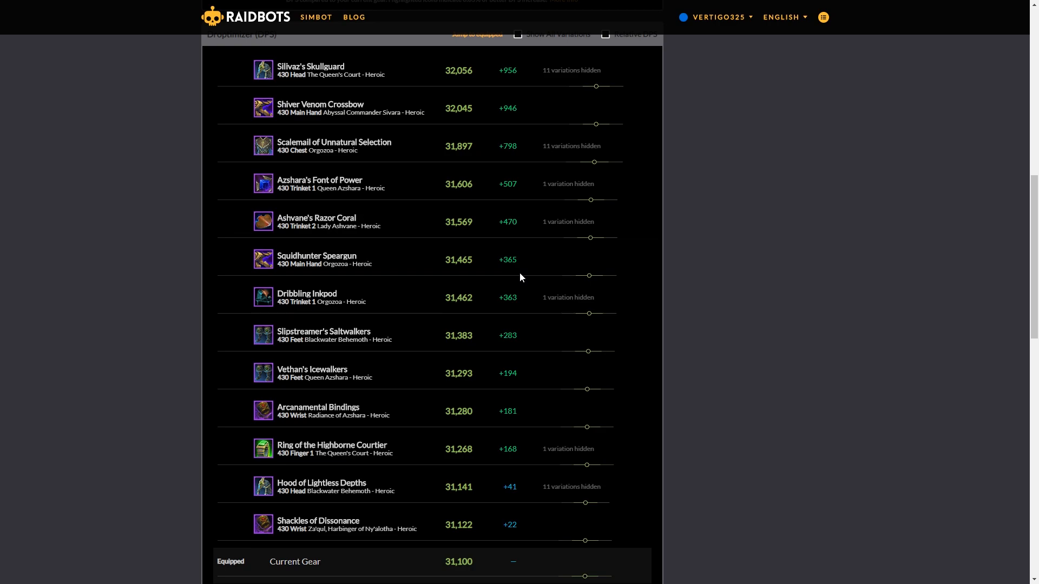
scroll(520, 277, down, 4)
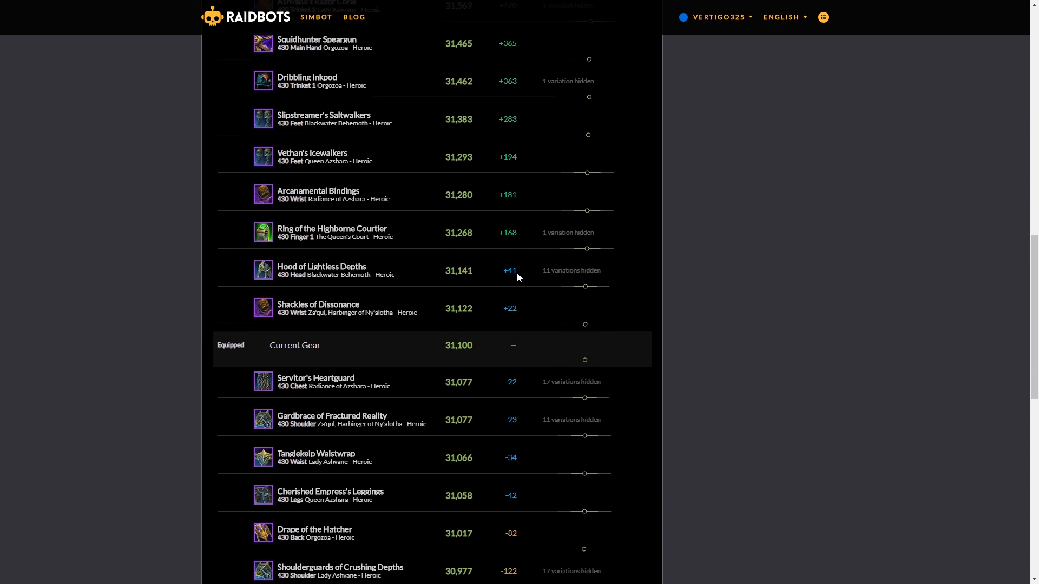
scroll(518, 277, down, 1)
scroll(517, 276, up, 5)
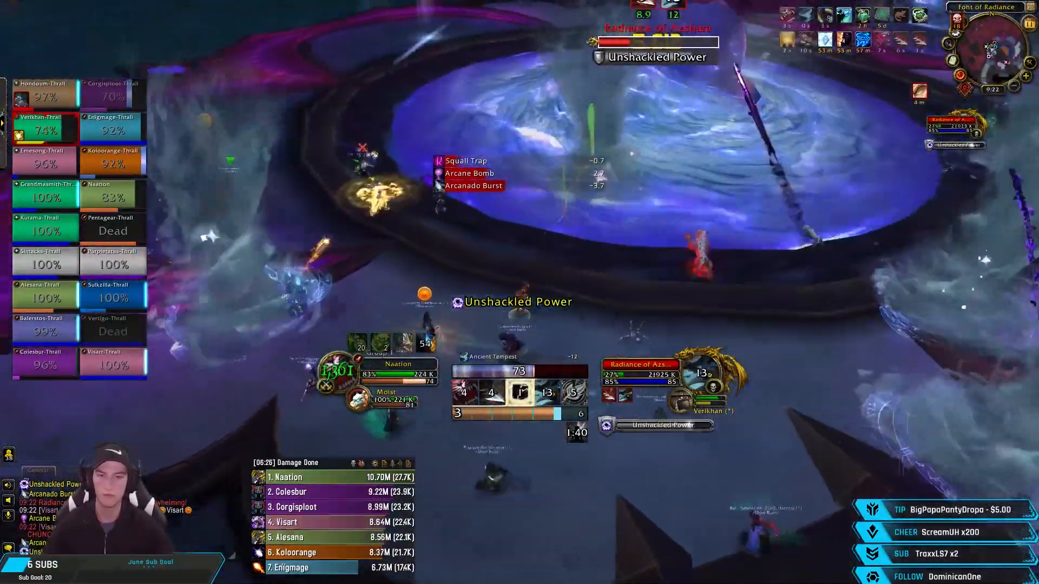
key(f)
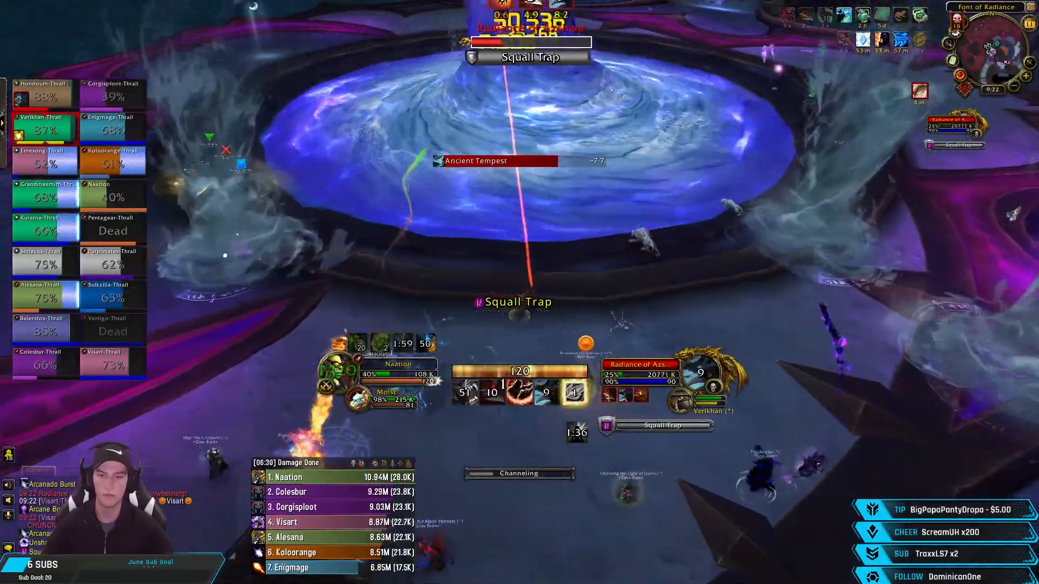
key(2)
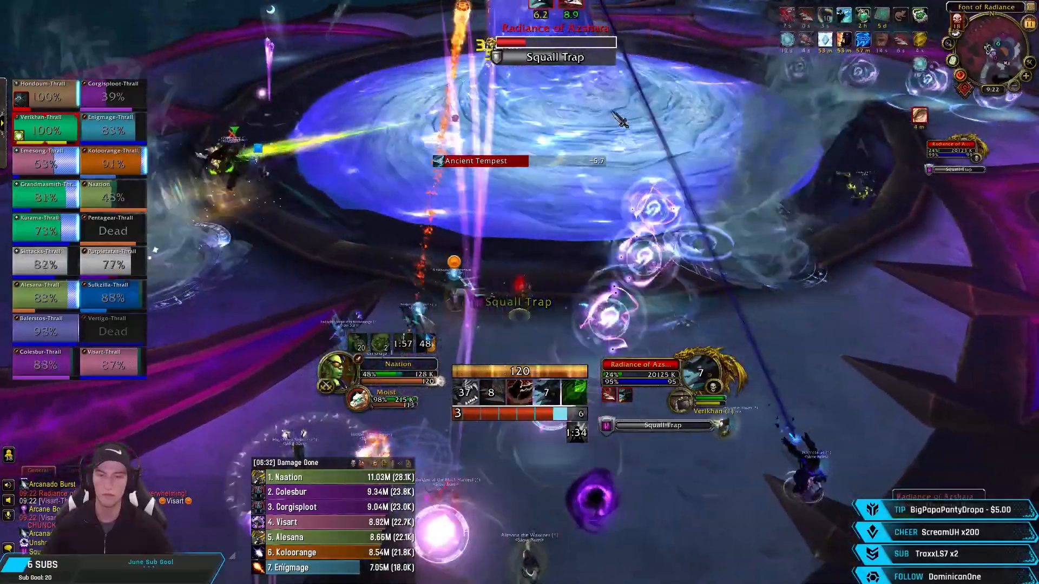
key(3)
key(1)
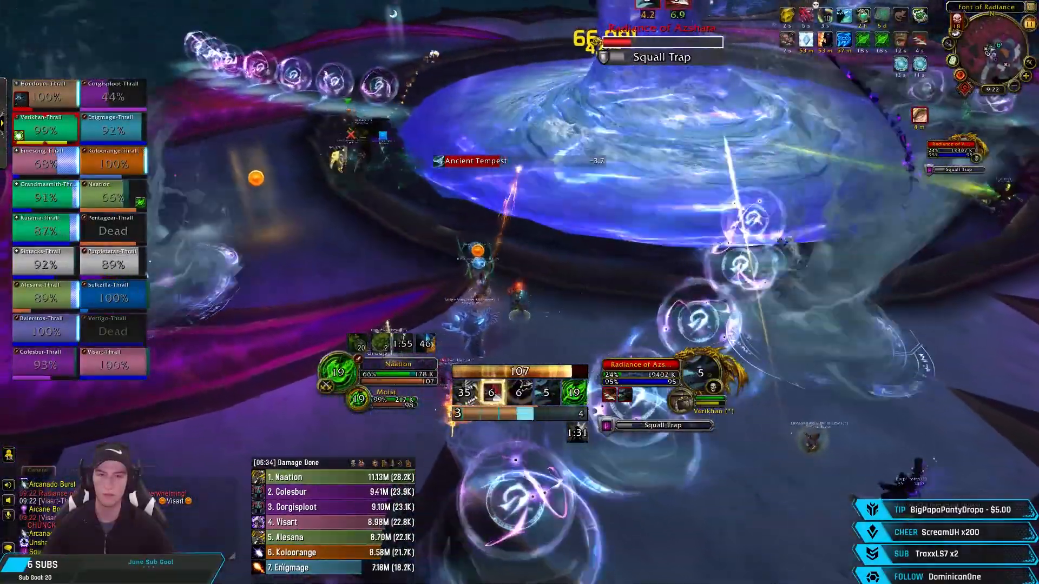
key(4)
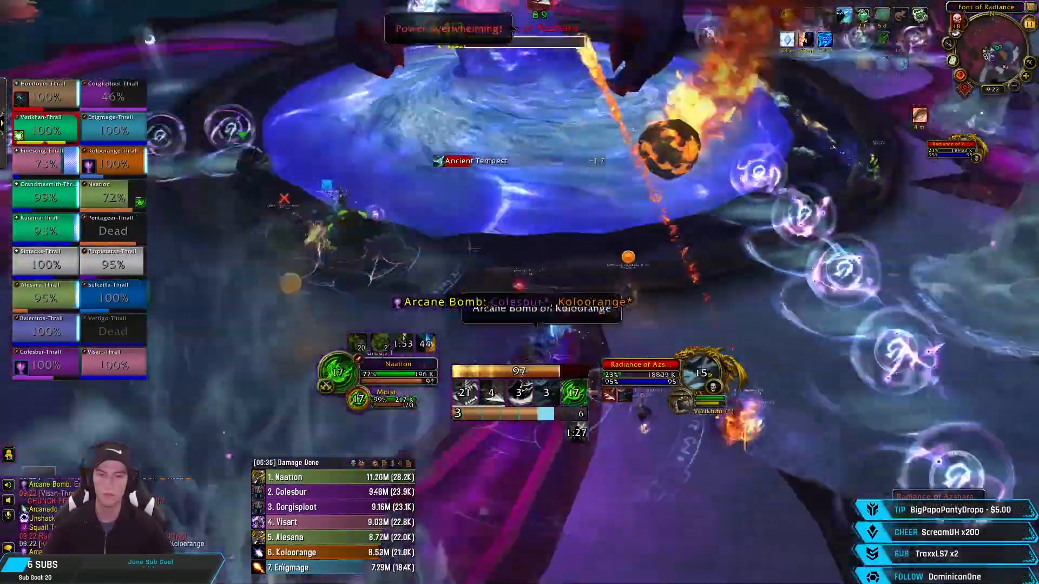